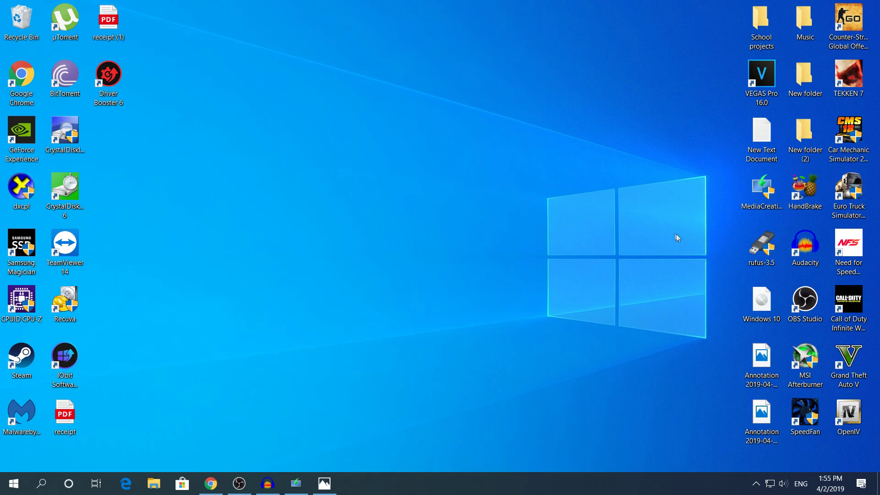
- Restore Chrome and scroll rufus.ie to the Rufus 3.5 and Rufus 3.5 Portable download links
left_click_drag(719, 265, 747, 193)
left_click(620, 216)
left_click(221, 490)
scroll(279, 261, "down", 5)
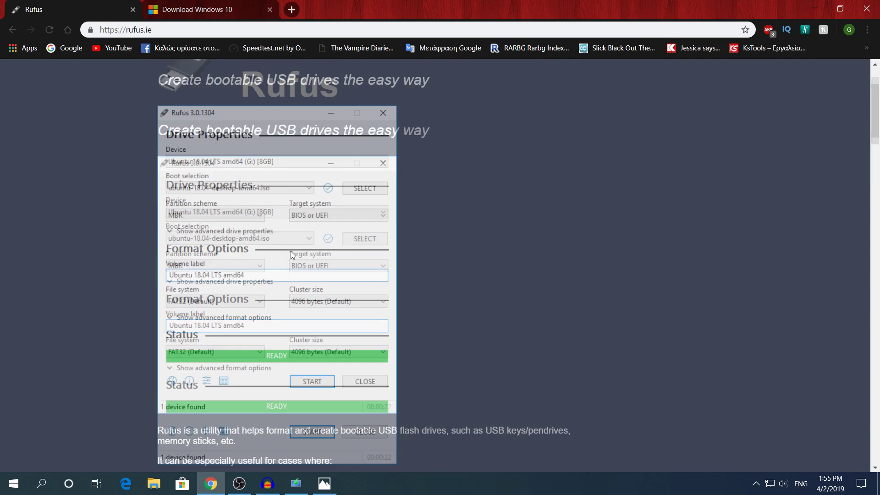
scroll(291, 252, "down", 5)
scroll(290, 250, "up", 3)
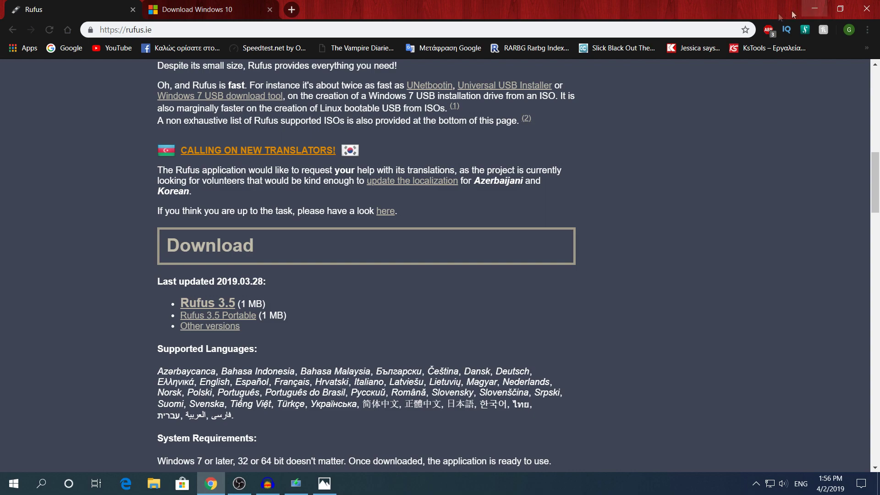
- Download the media creation tool from the Download Windows 10 page, then show the desktop
left_click(211, 9)
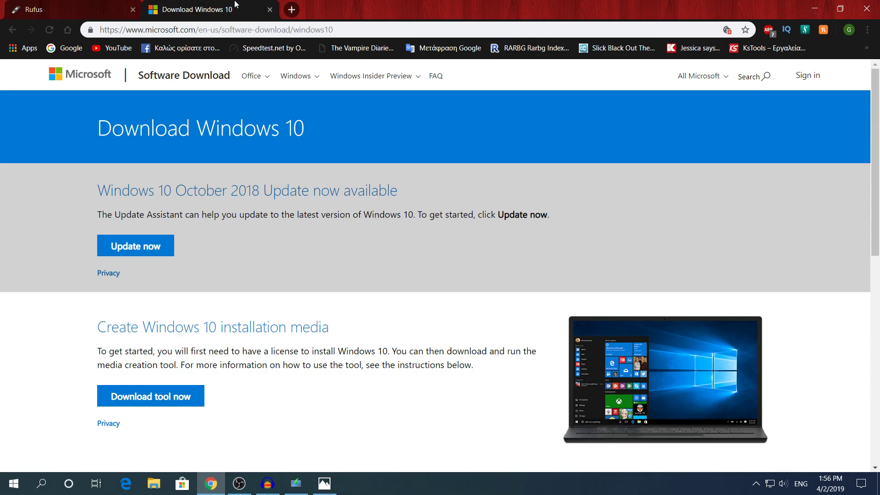
left_click(109, 402)
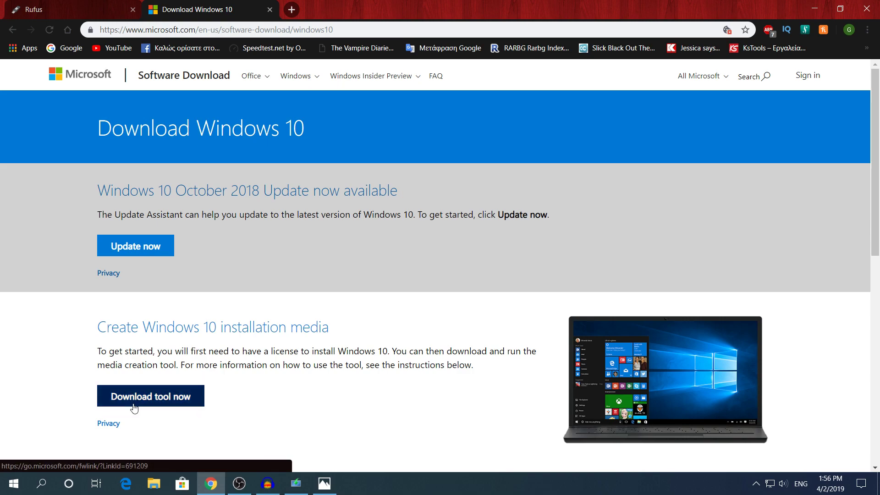
key("super+d")
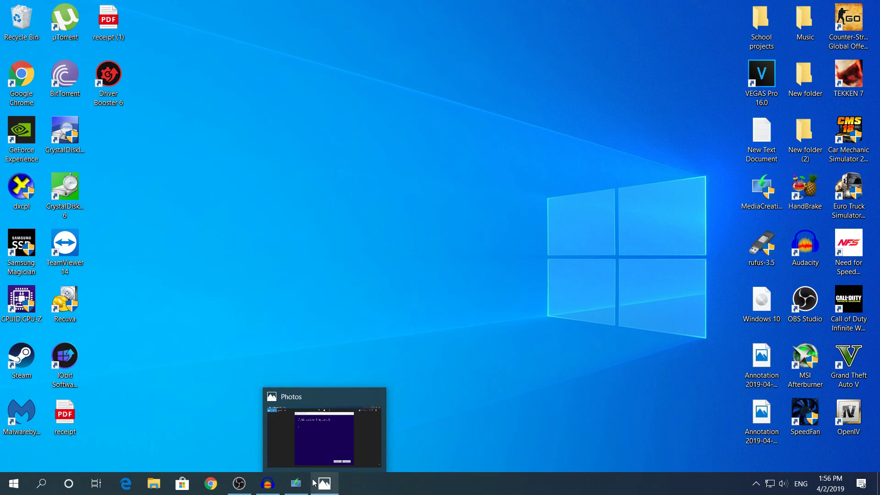
- Flip through the saved Setup screenshots in Photos, then close Photos
left_click(296, 483)
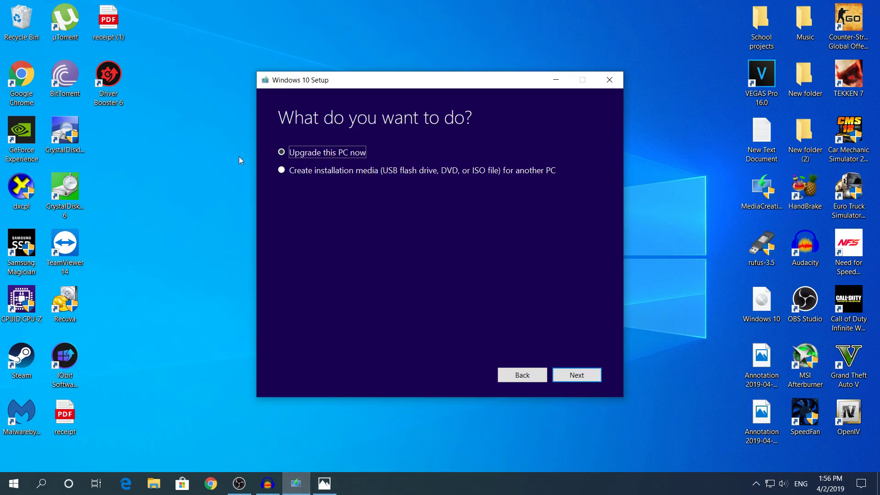
left_click(324, 484)
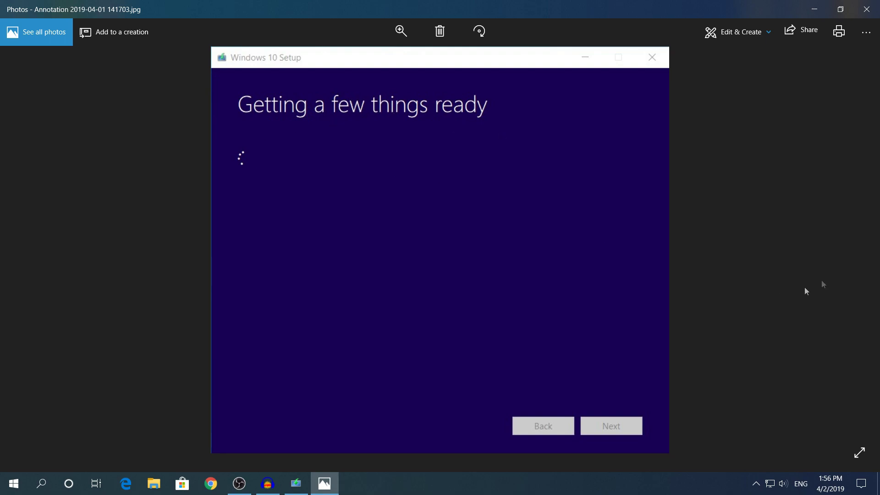
left_click(852, 250)
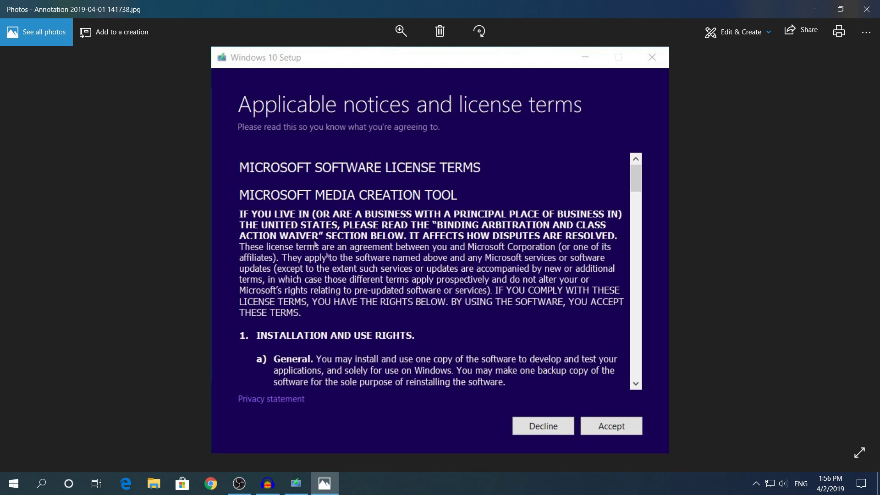
left_click(31, 288)
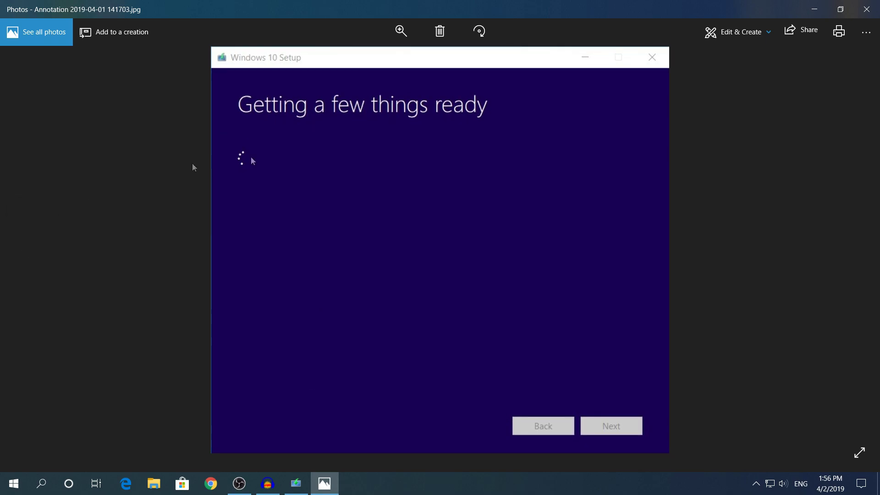
left_click(877, 5)
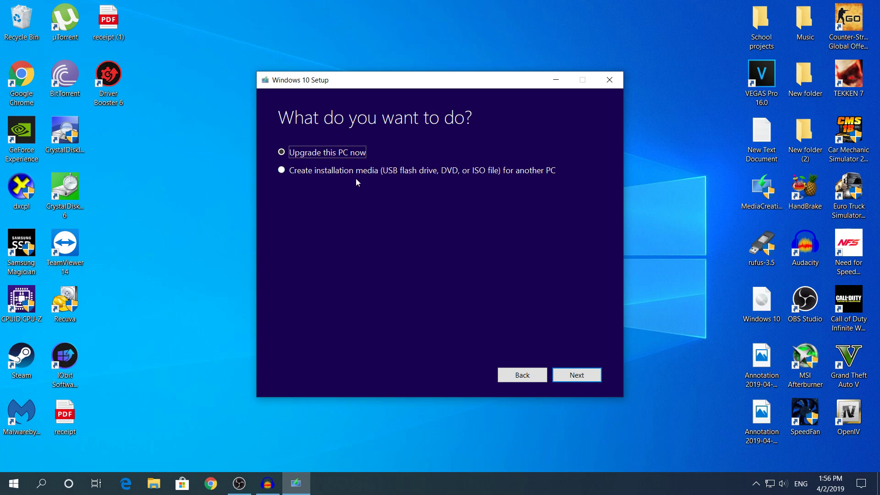
- Choose 'Create installation media for another PC' and continue to the language and edition page
left_click(334, 178)
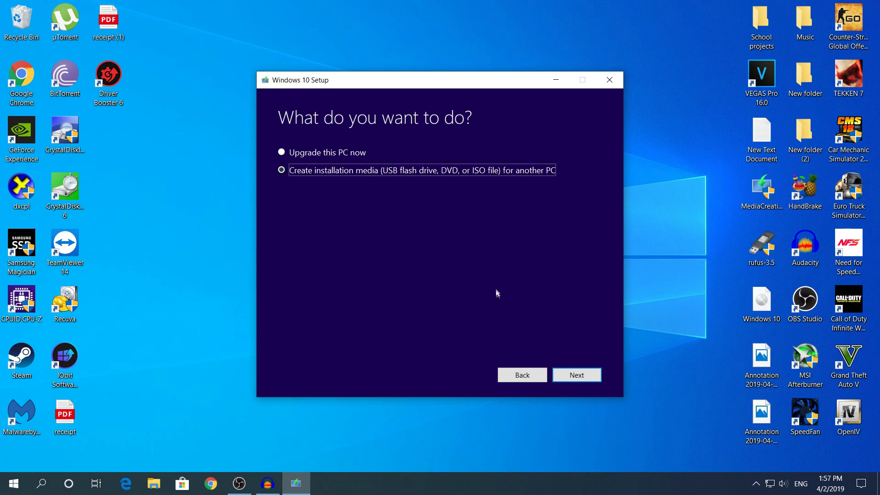
left_click(577, 374)
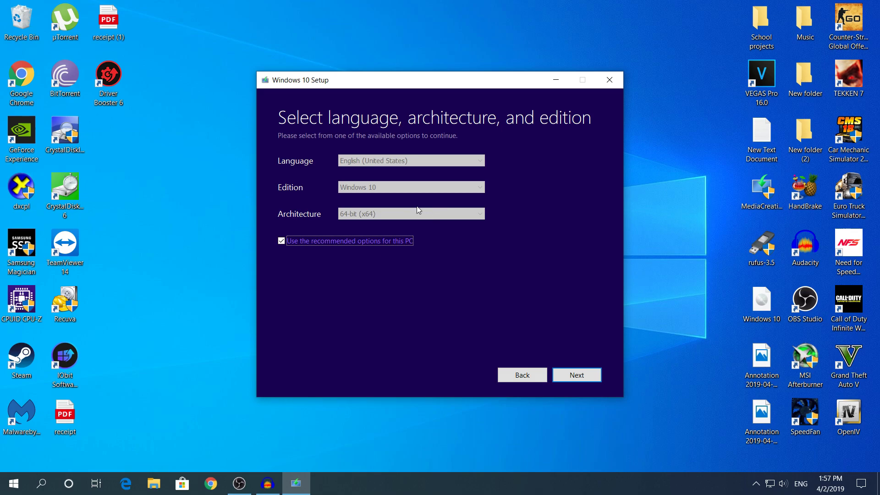
- Untick recommended options and keep English (United States), Windows 10 and 64-bit (x64)
left_click(334, 242)
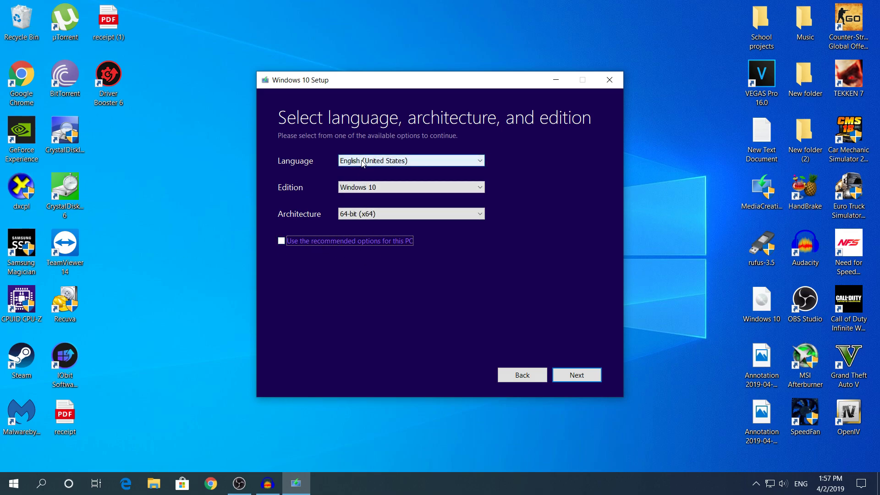
left_click(363, 163)
left_click(385, 168)
left_click(409, 189)
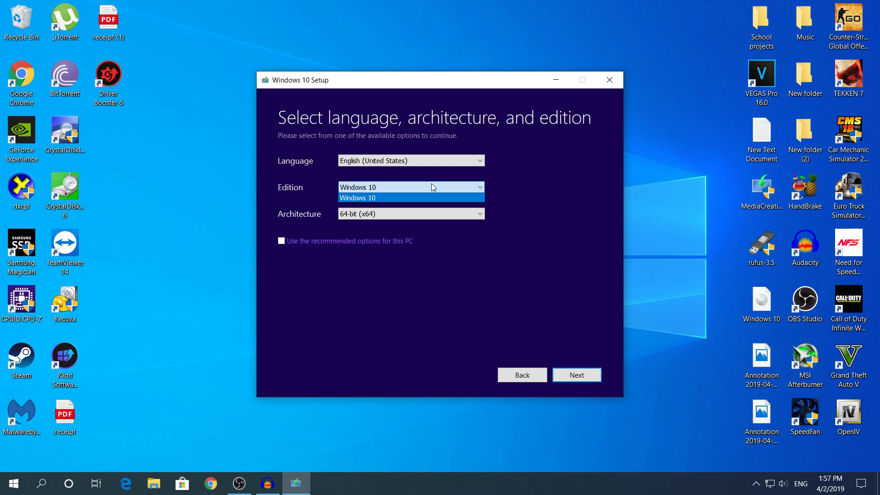
left_click(353, 197)
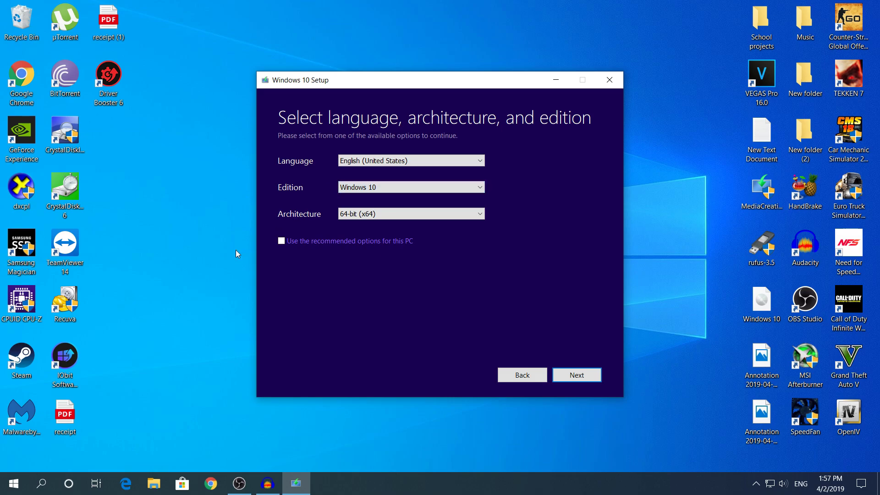
left_click(381, 218)
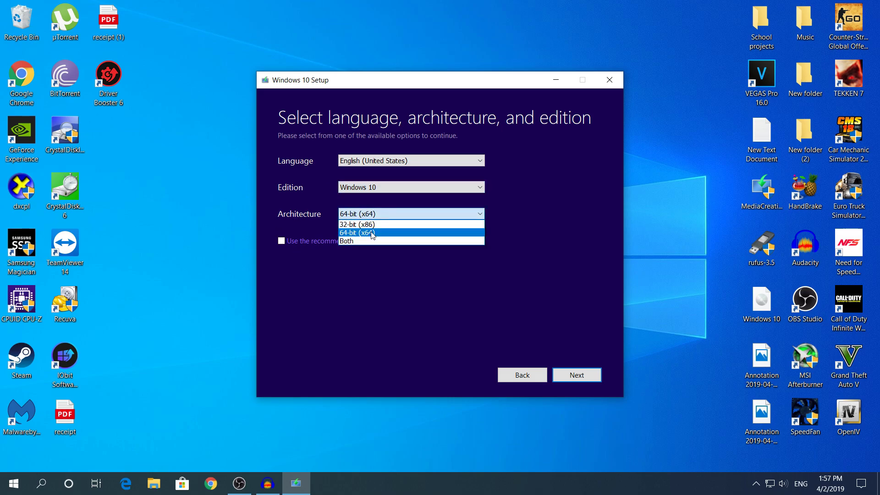
left_click(371, 232)
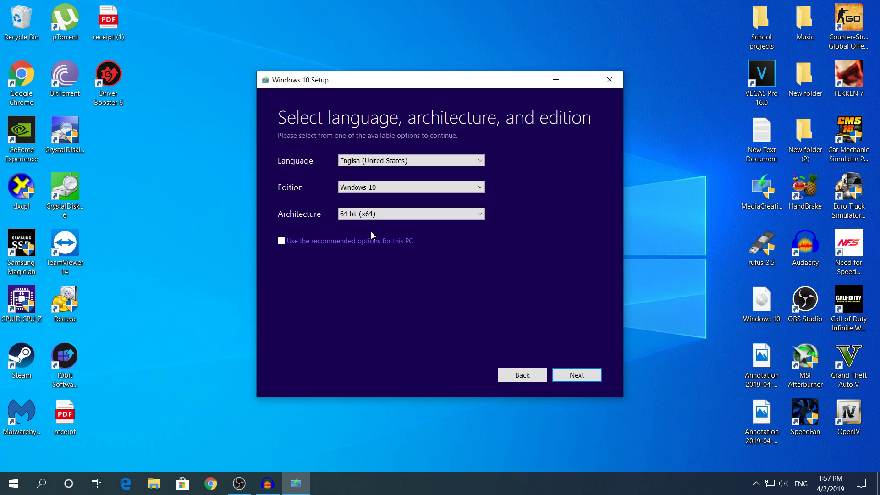
left_click(389, 215)
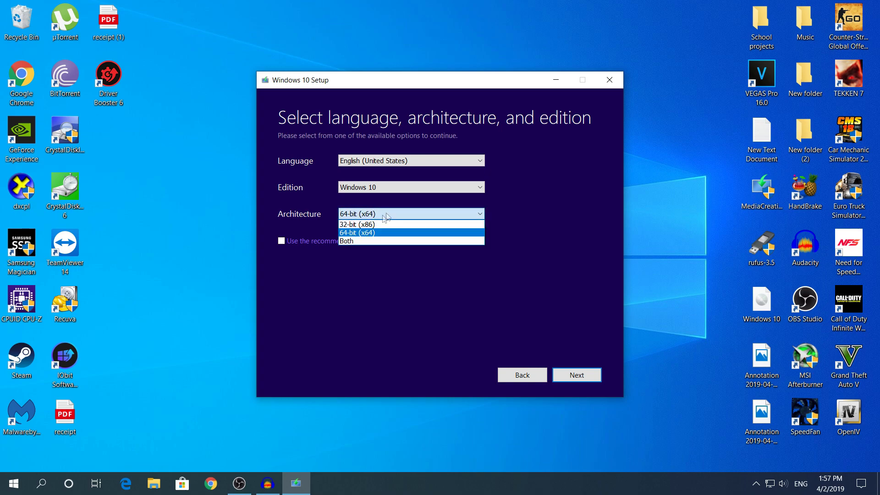
left_click(362, 233)
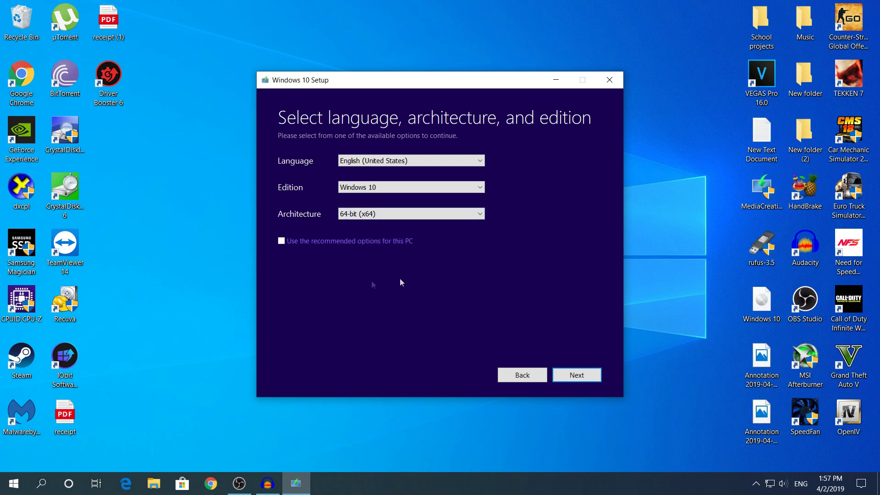
- Advance to the USB flash drive list, then go back to the media type choice
left_click(565, 376)
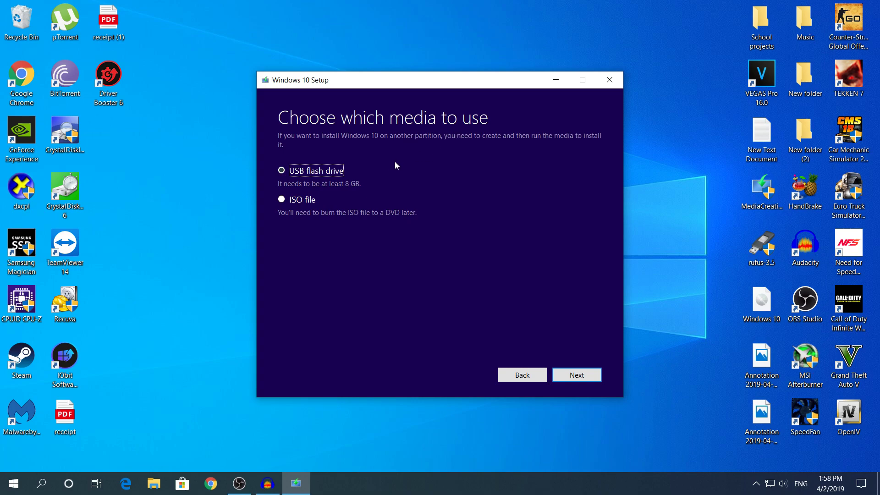
left_click(573, 376)
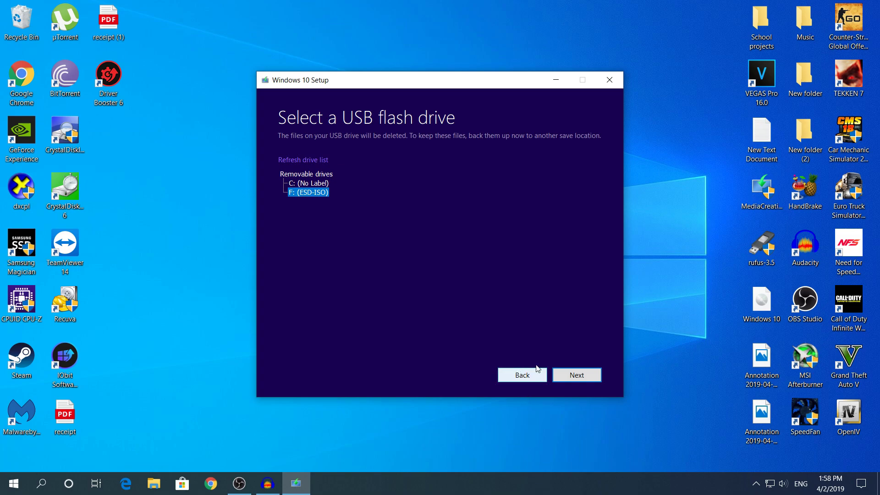
left_click(517, 377)
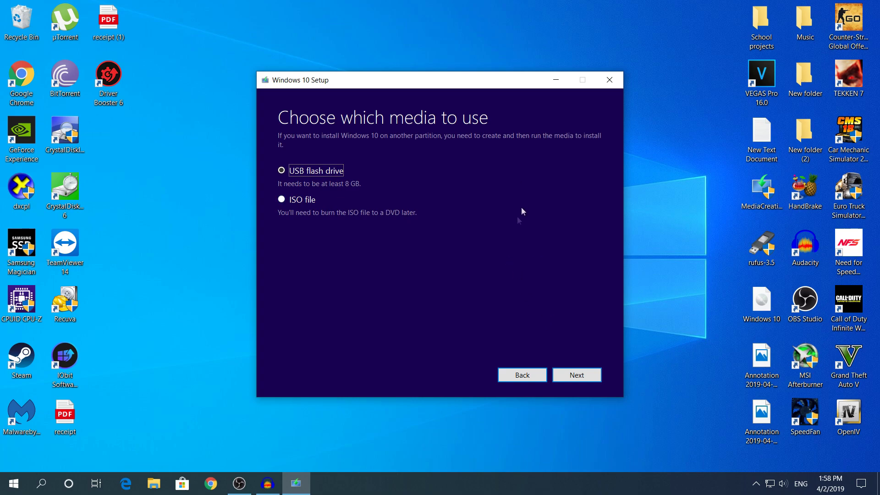
- Select the ISO file option, then quit the Media Creation Tool and confirm with Yes
left_click(741, 296)
left_click(307, 200)
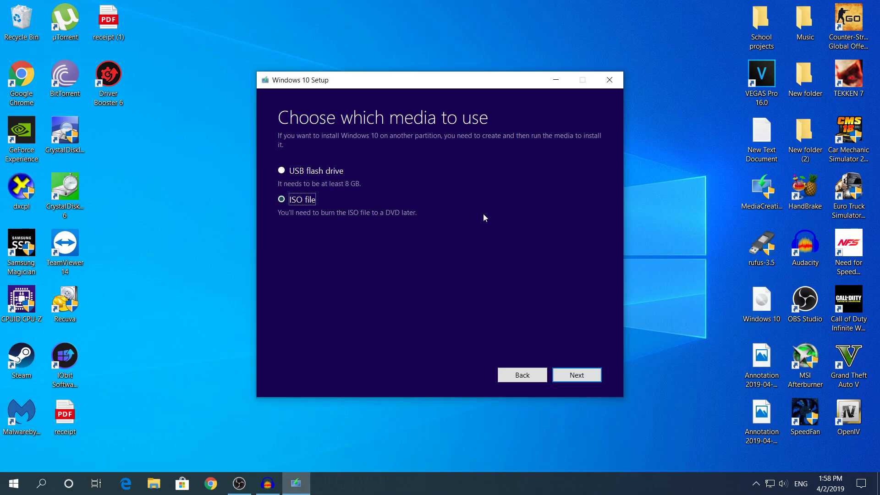
left_click(601, 87)
left_click(433, 283)
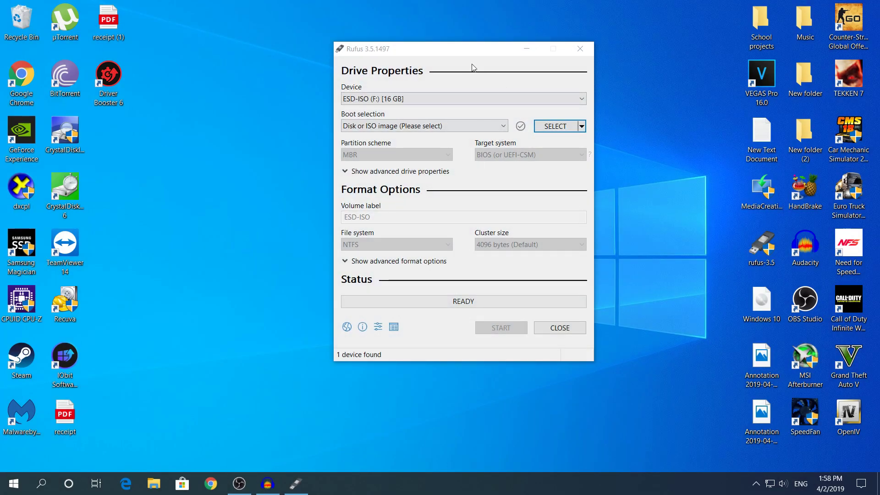
- Keep the 16 GB ESD-ISO drive and load Windows 10.iso from the Desktop as boot image
left_click_drag(463, 60, 387, 86)
left_click(351, 130)
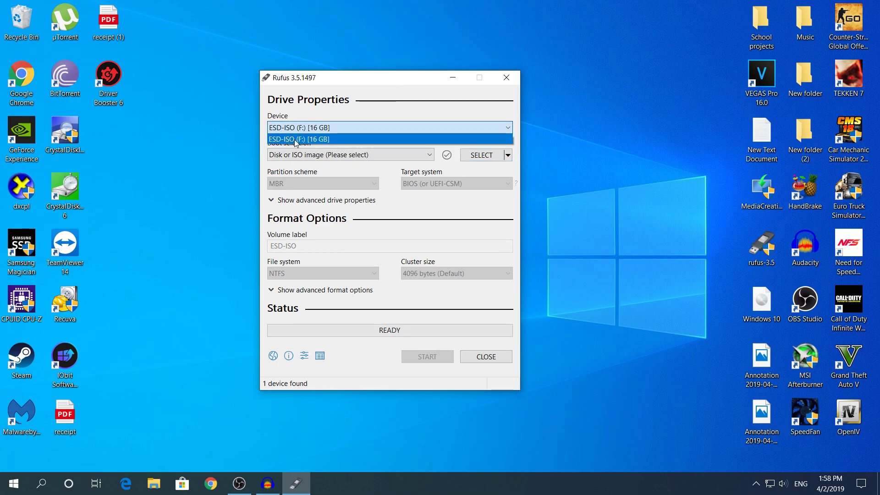
left_click(310, 118)
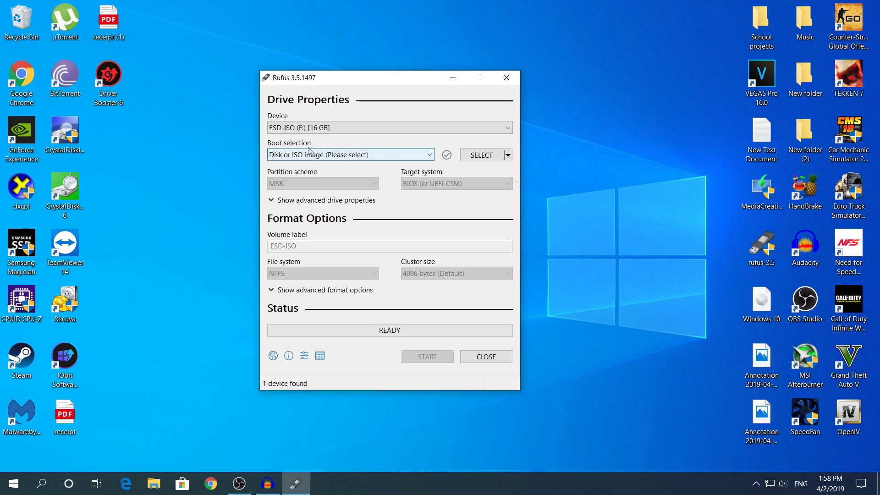
left_click(363, 157)
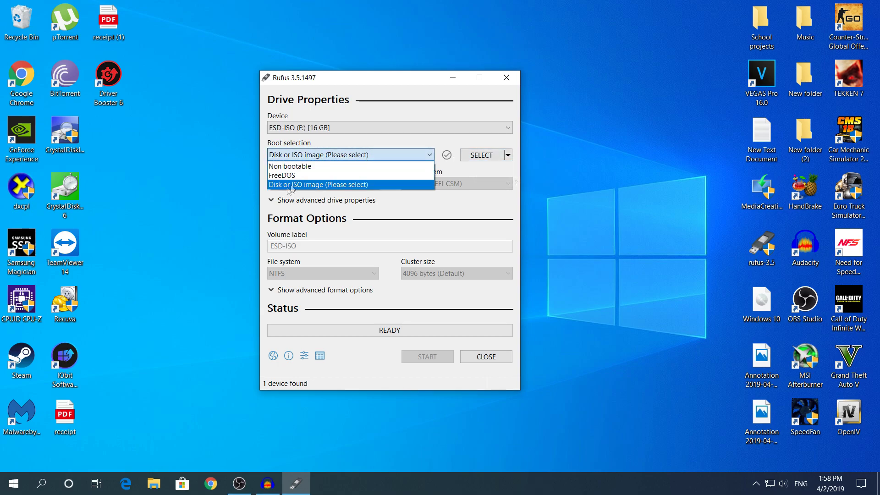
left_click(464, 176)
left_click(477, 155)
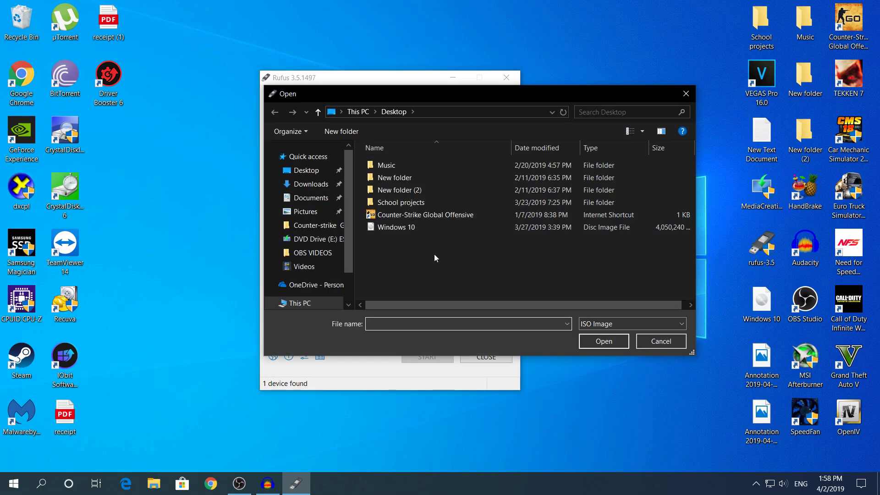
left_click(404, 228)
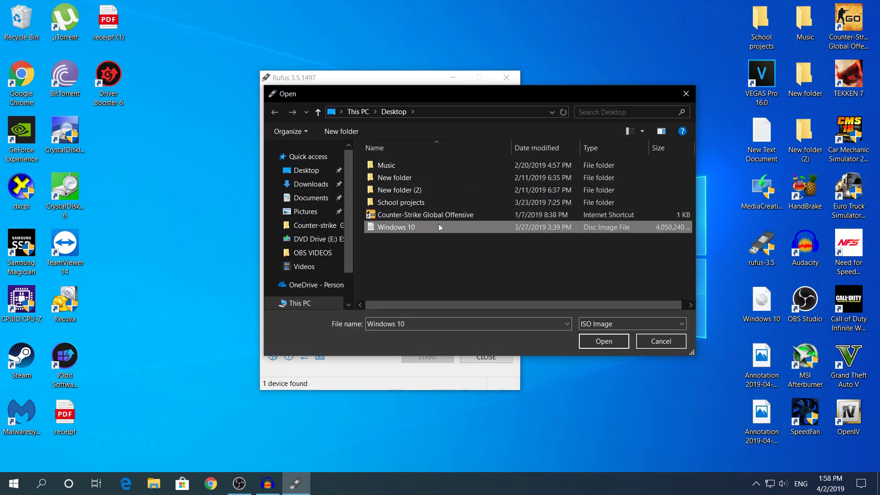
left_click(614, 347)
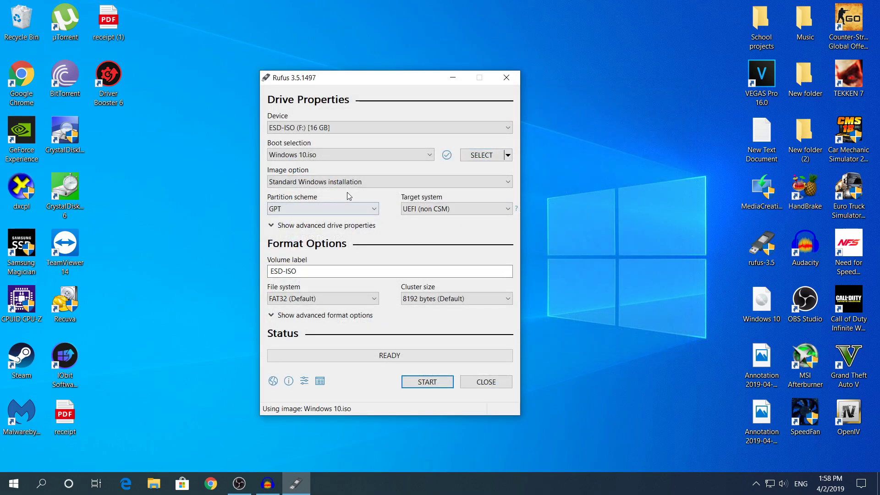
- Keep Standard Windows installation and switch the partition scheme to MBR, giving BIOS target and NTFS
left_click(339, 182)
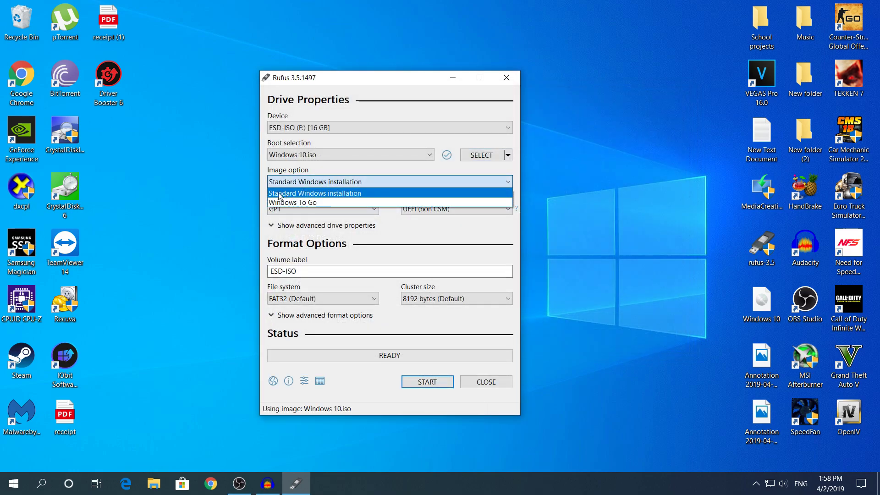
left_click(318, 196)
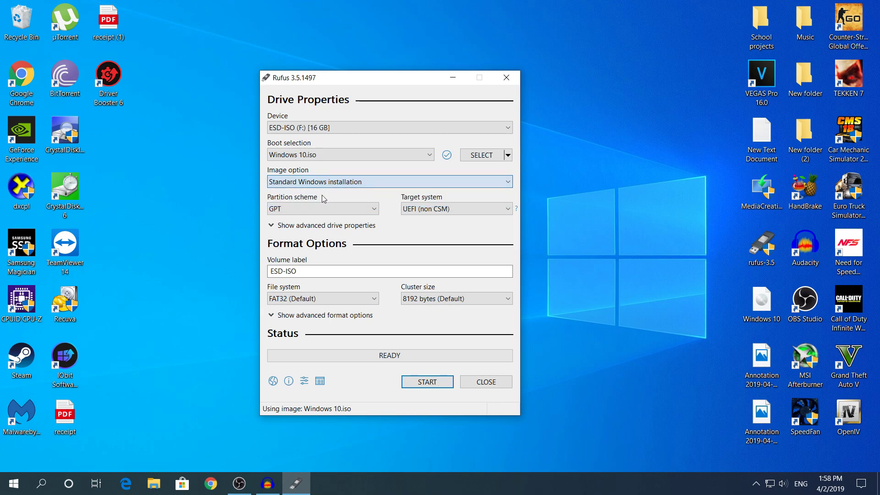
left_click(317, 183)
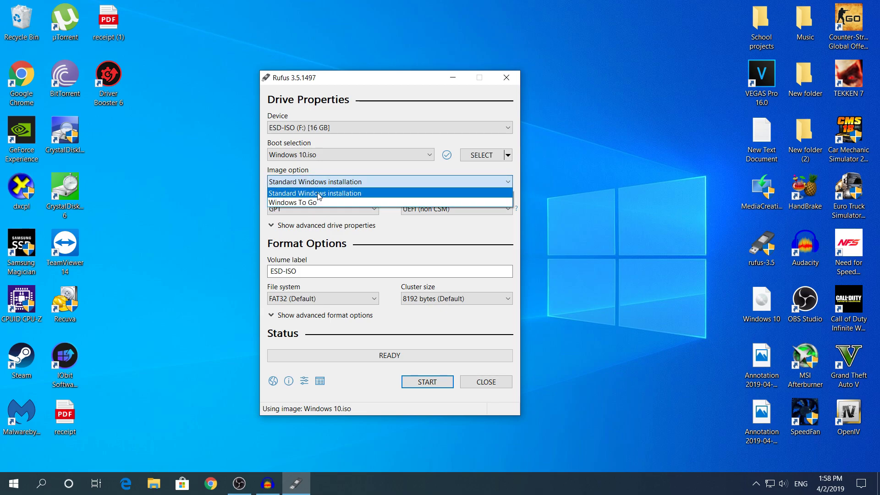
left_click(319, 193)
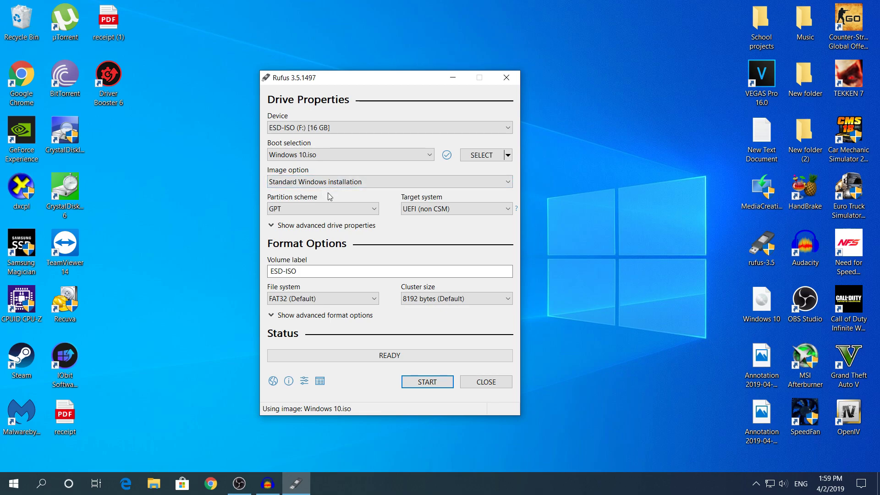
left_click(320, 207)
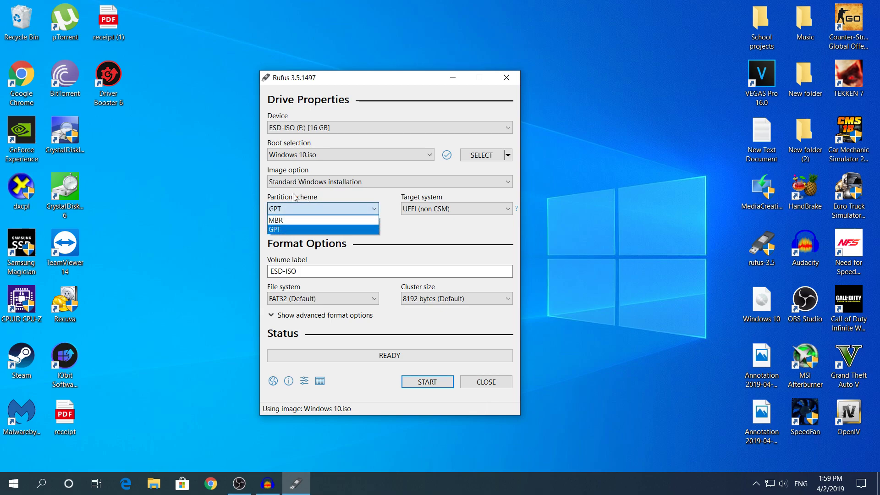
left_click(279, 221)
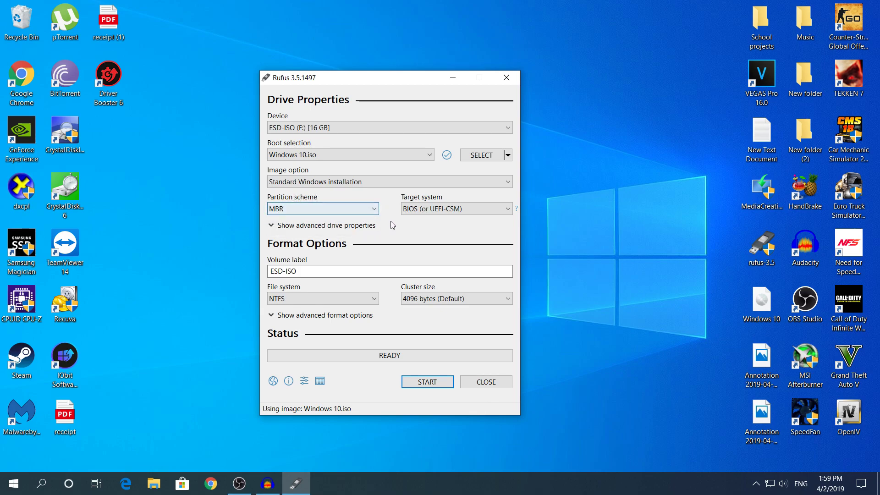
left_click(326, 225)
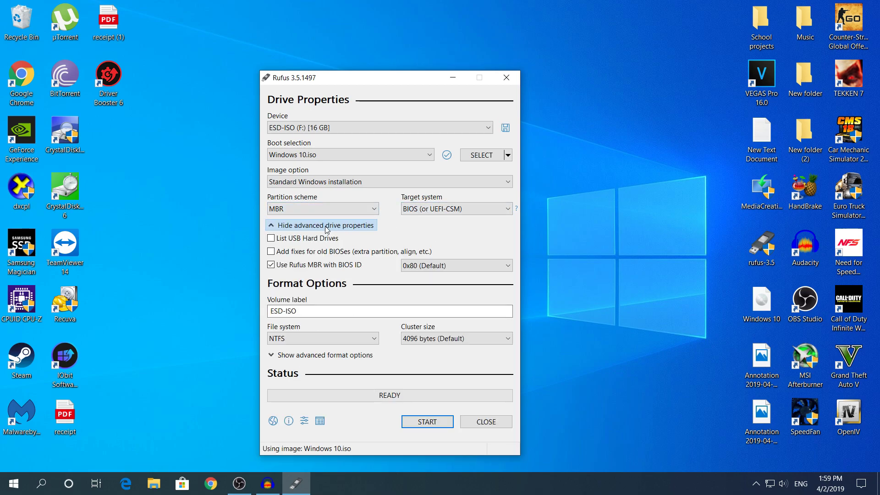
left_click(327, 225)
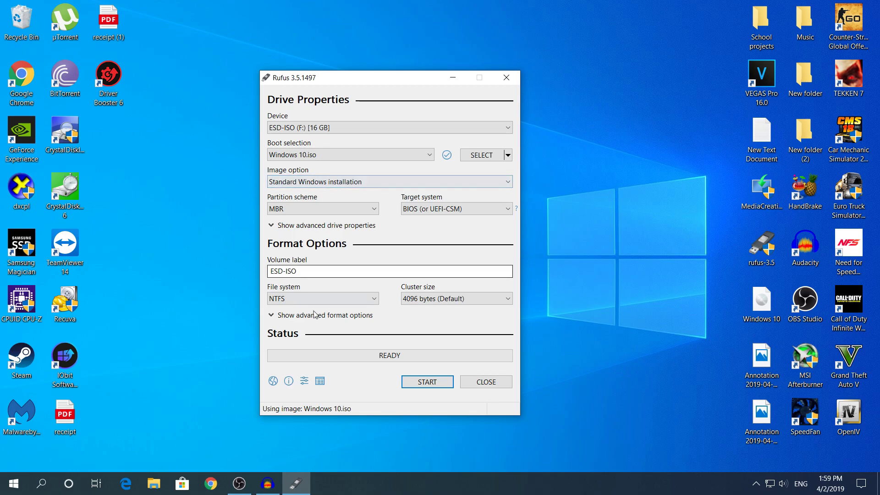
left_click_drag(298, 272, 254, 278)
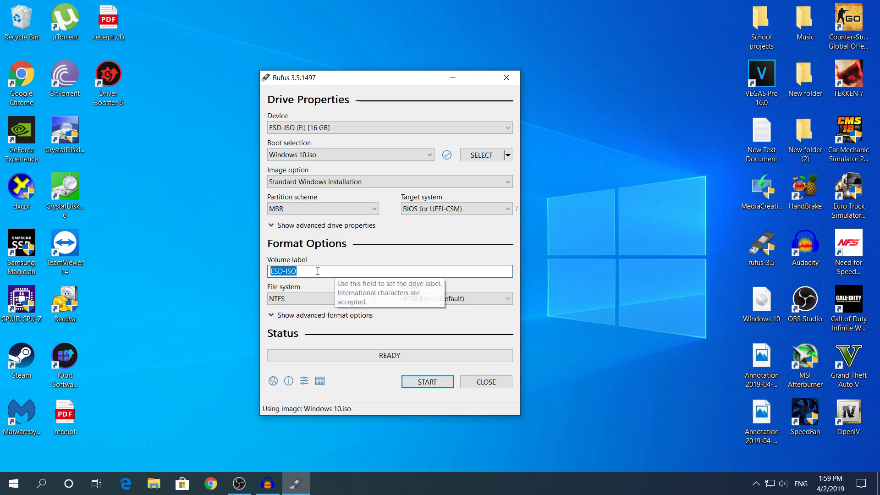
left_click(298, 273)
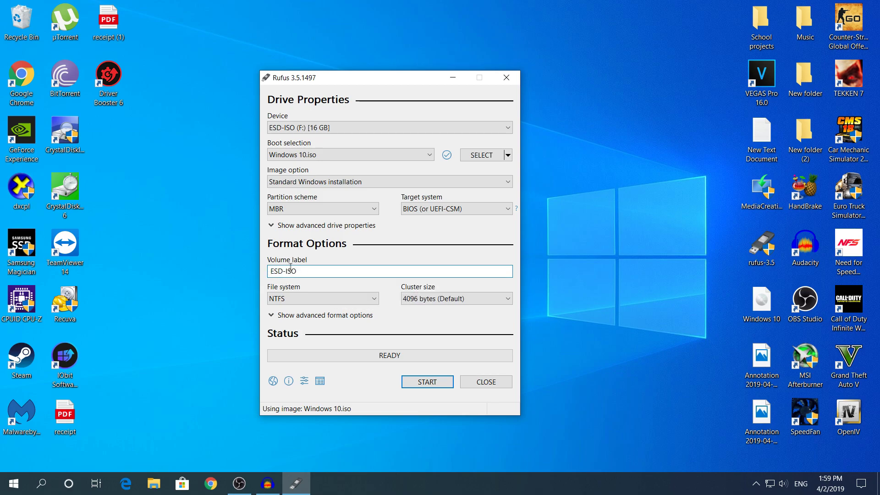
left_click(286, 299)
left_click(287, 299)
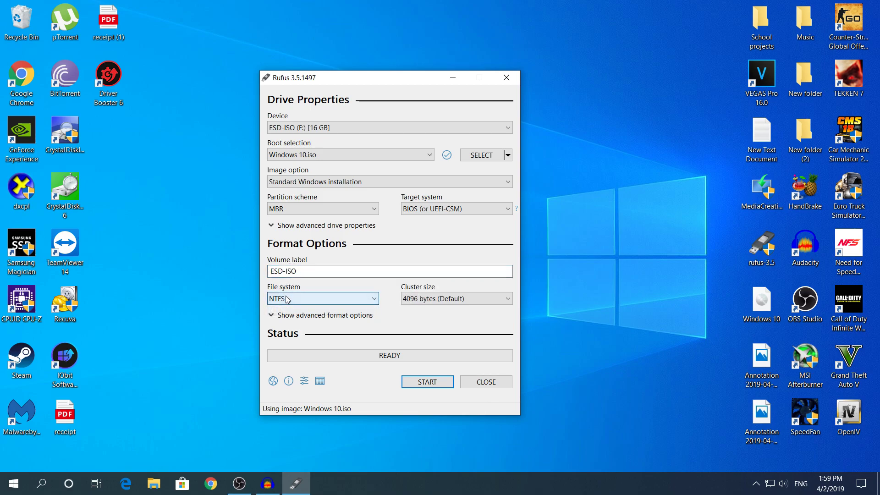
left_click(443, 300)
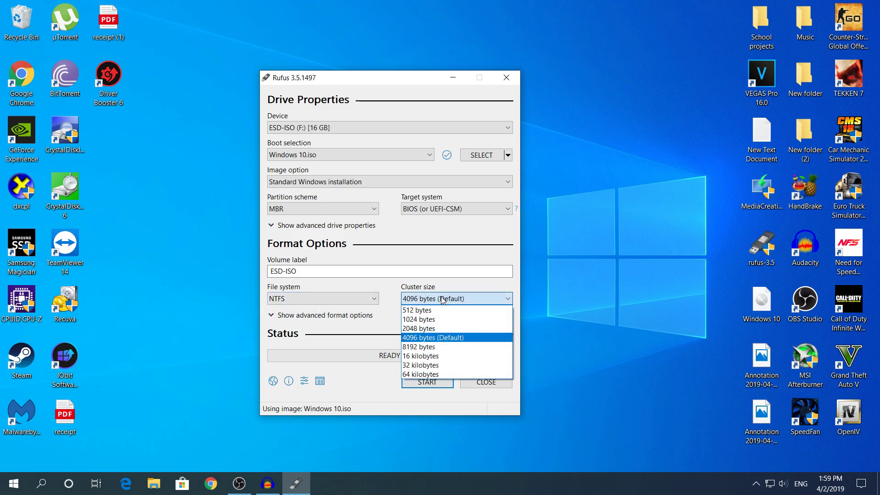
left_click(443, 300)
left_click(371, 316)
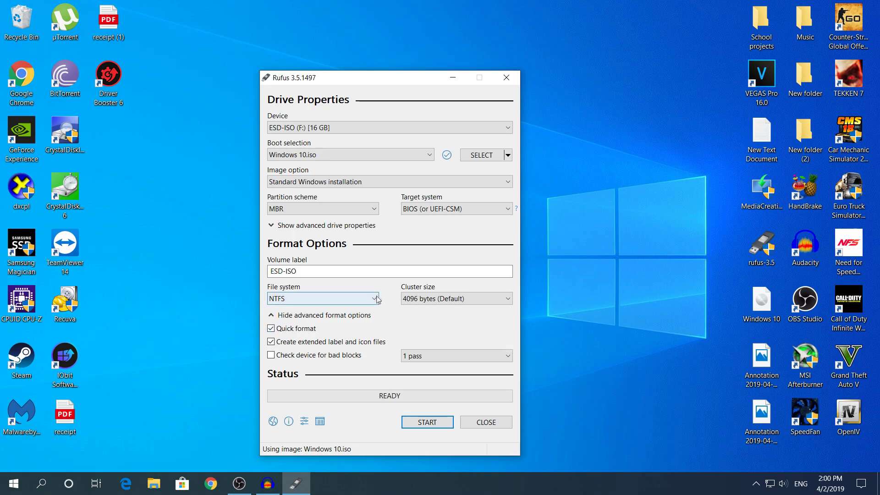
left_click(340, 315)
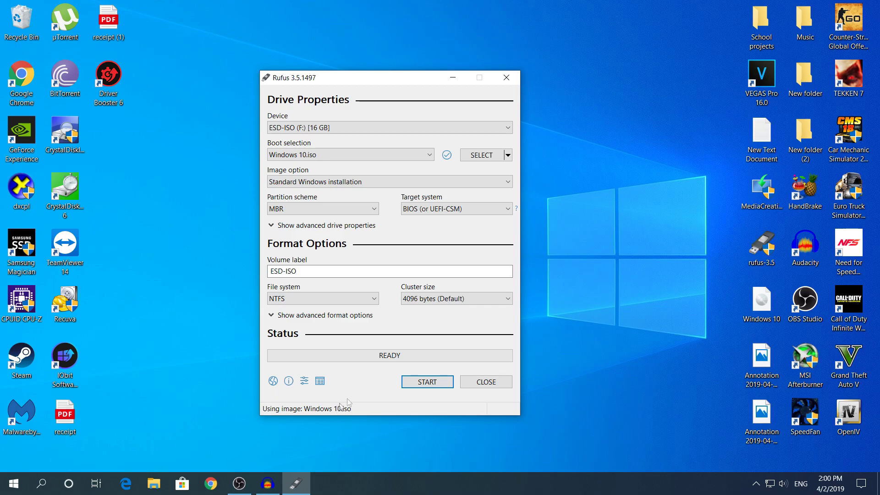
left_click(424, 383)
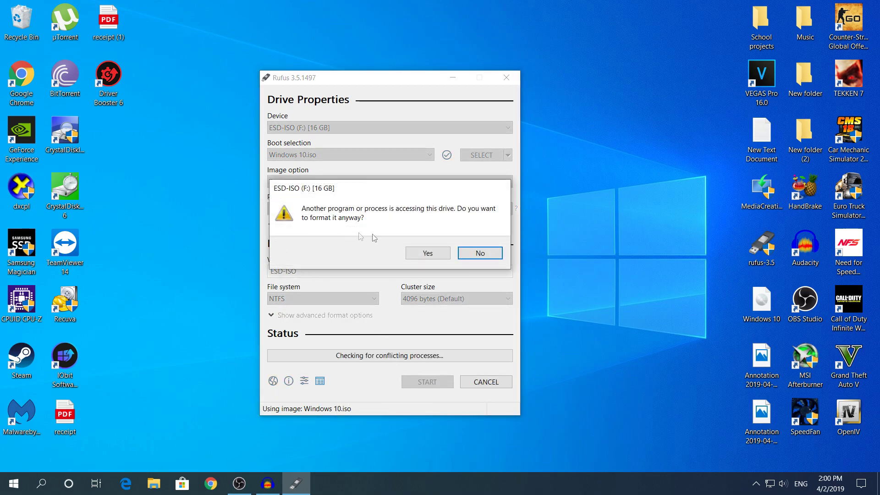
- Start writing Windows 10.iso to the USB drive, agreeing to format and erase its data
left_click(481, 254)
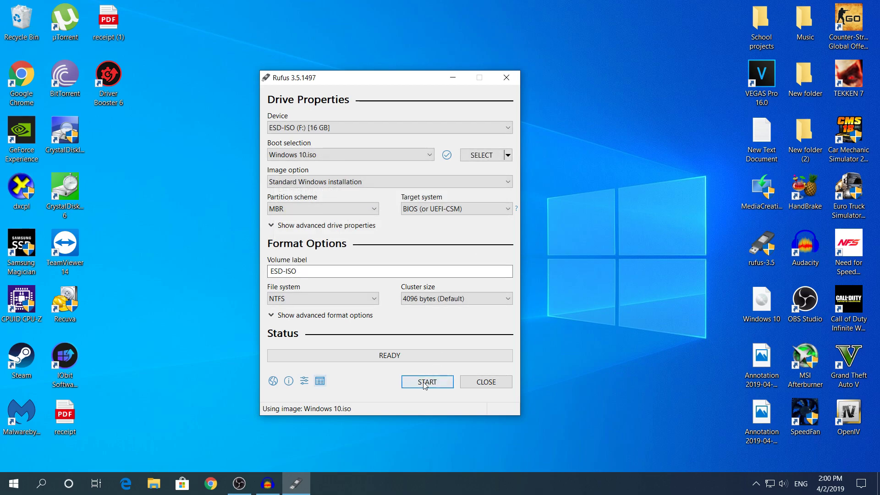
left_click(424, 383)
left_click(430, 252)
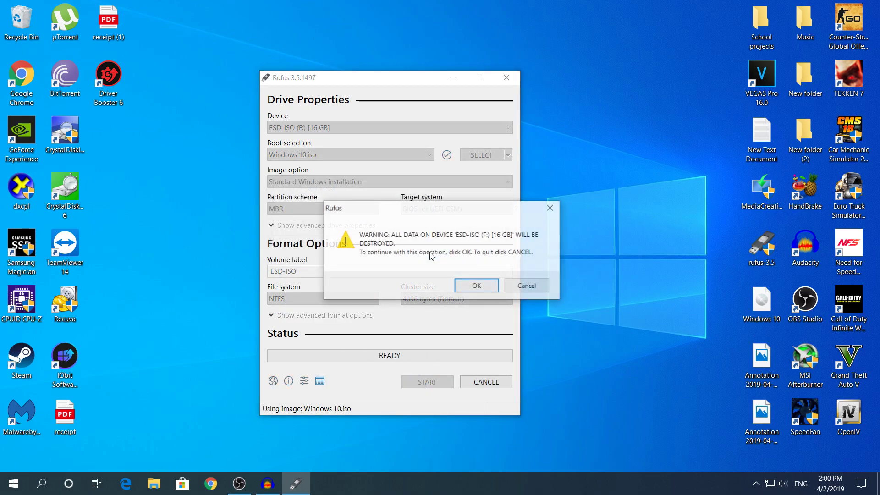
left_click(478, 283)
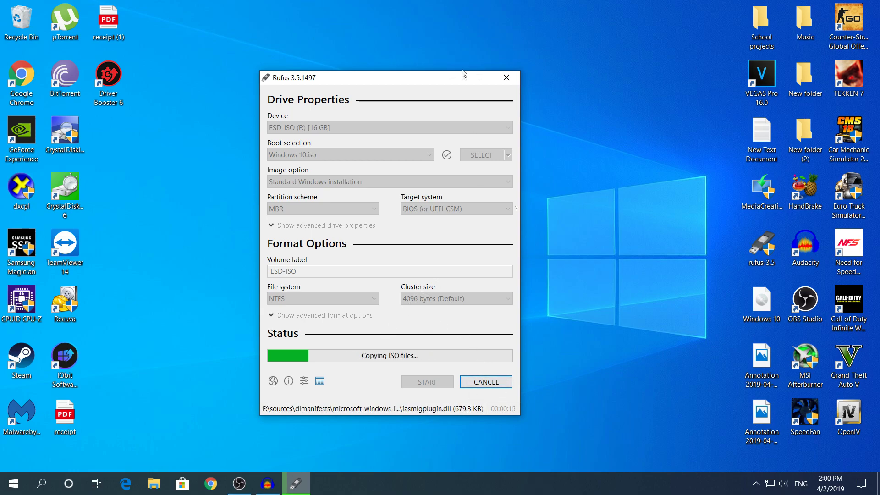
- Cancel the ISO file copy, dismiss the notices and close Rufus
left_click(485, 382)
left_click(471, 280)
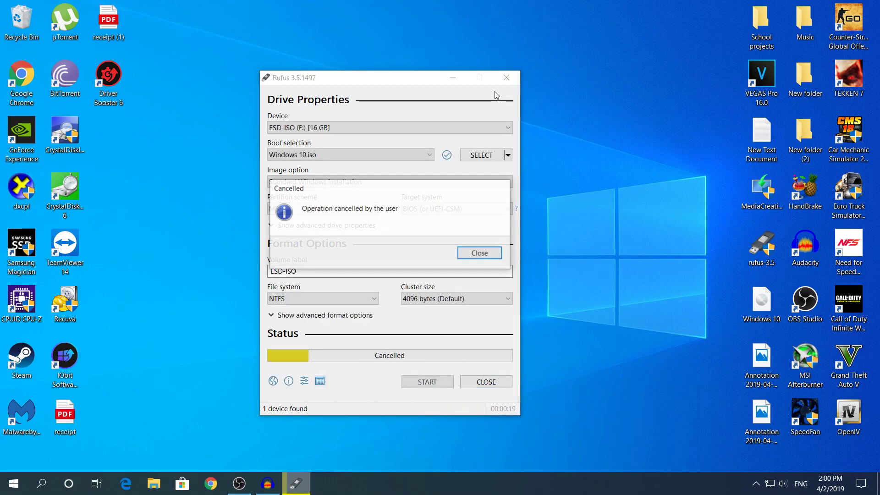
left_click(487, 250)
left_click(506, 77)
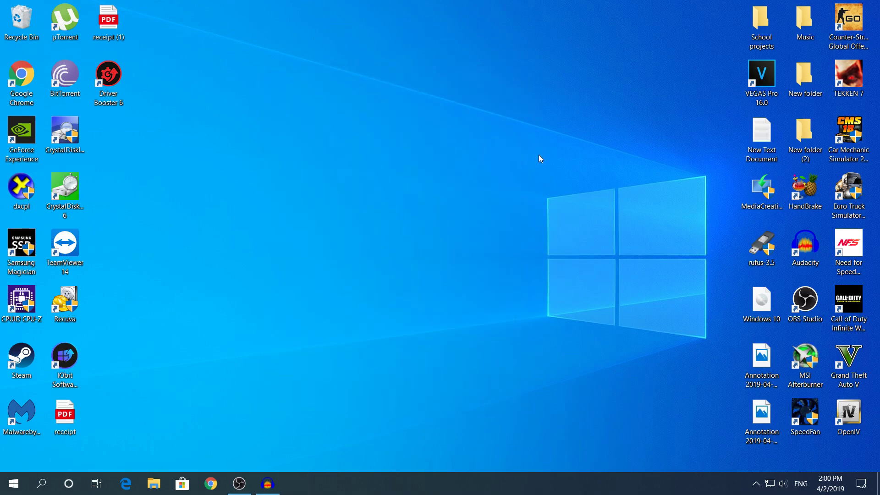